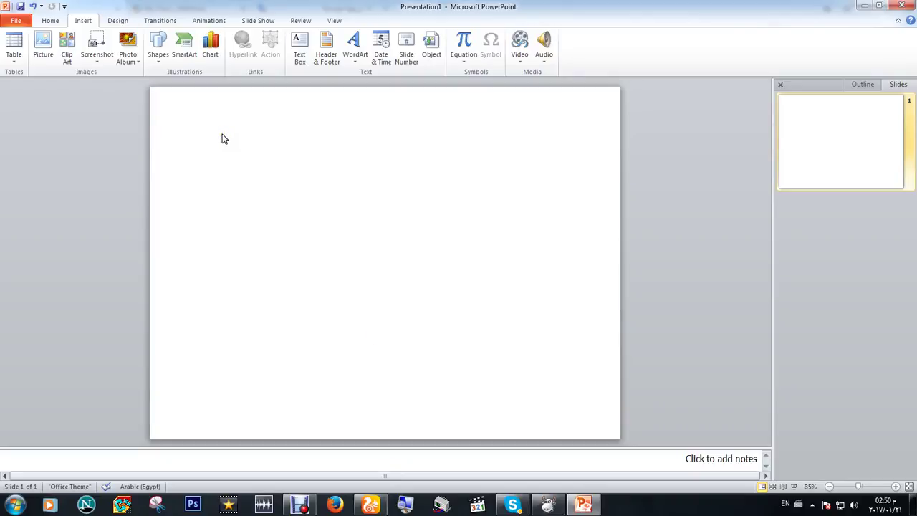
Insert the Desert picture from the Sample Pictures folder onto the blank slide.
{"action": "left_click", "coordinate": [64, 83]}
{"action": "left_click", "coordinate": [413, 261]}
{"action": "left_click", "coordinate": [42, 47]}
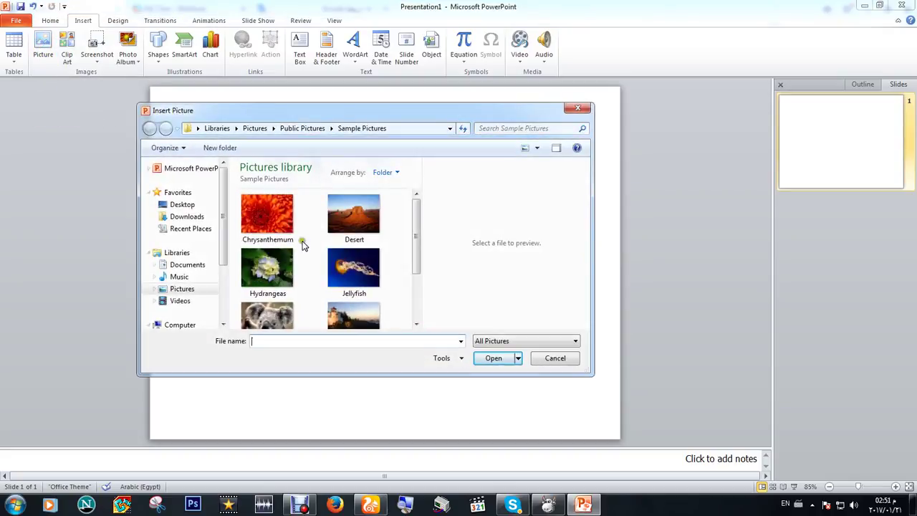
{"action": "left_click", "coordinate": [335, 210]}
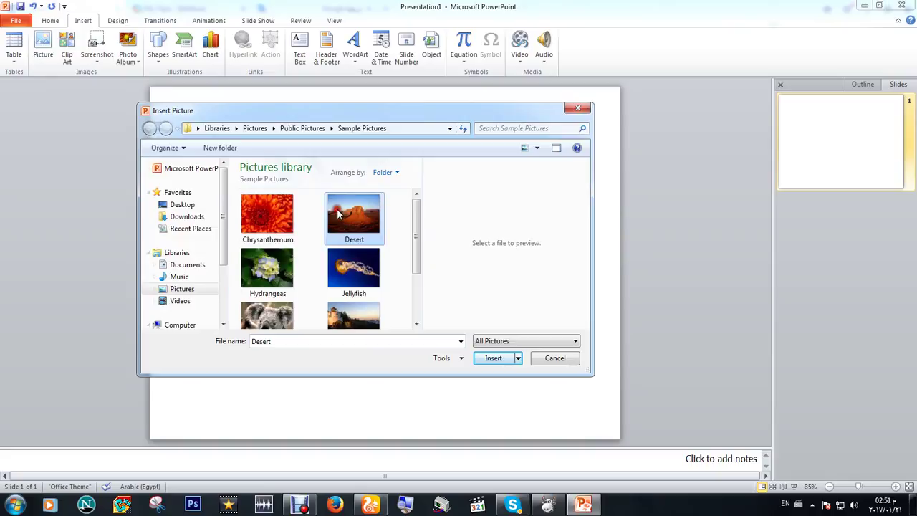
{"action": "left_click", "coordinate": [358, 264]}
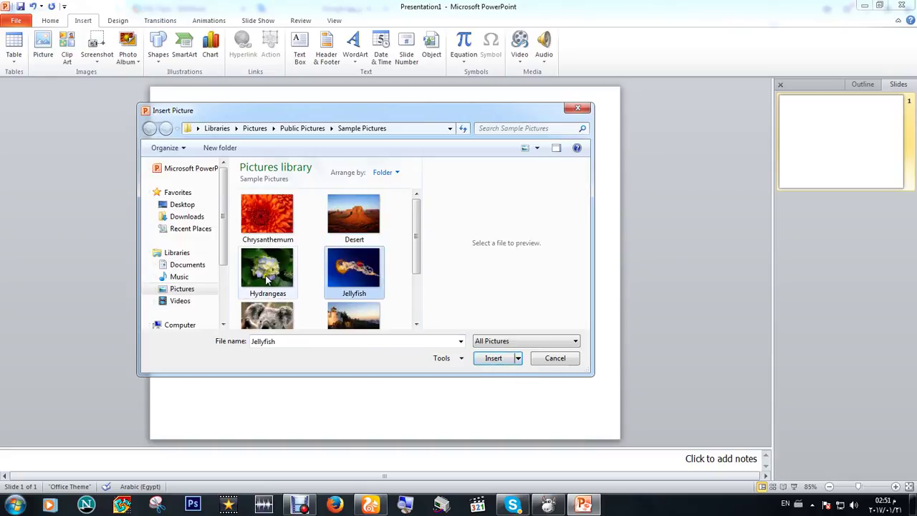
{"action": "left_click", "coordinate": [266, 276]}
{"action": "left_click", "coordinate": [266, 240]}
{"action": "left_click", "coordinate": [326, 223]}
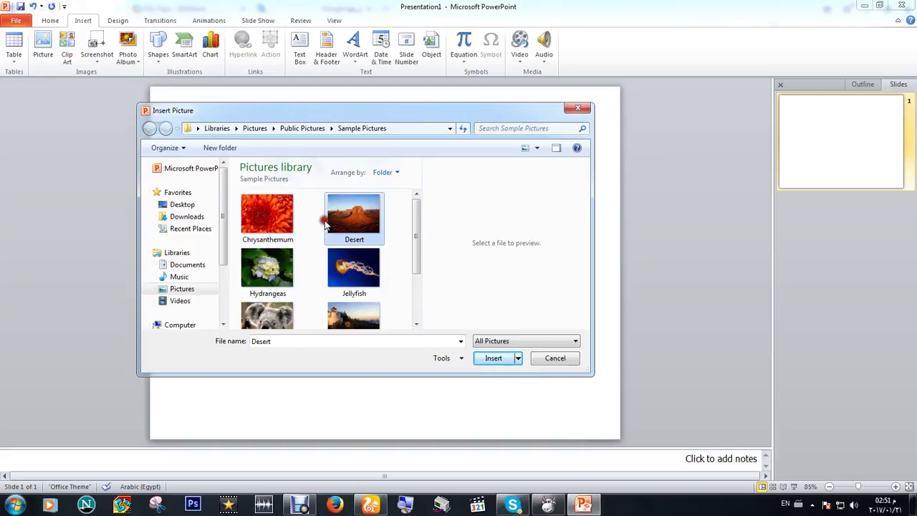
{"action": "left_click", "coordinate": [490, 359]}
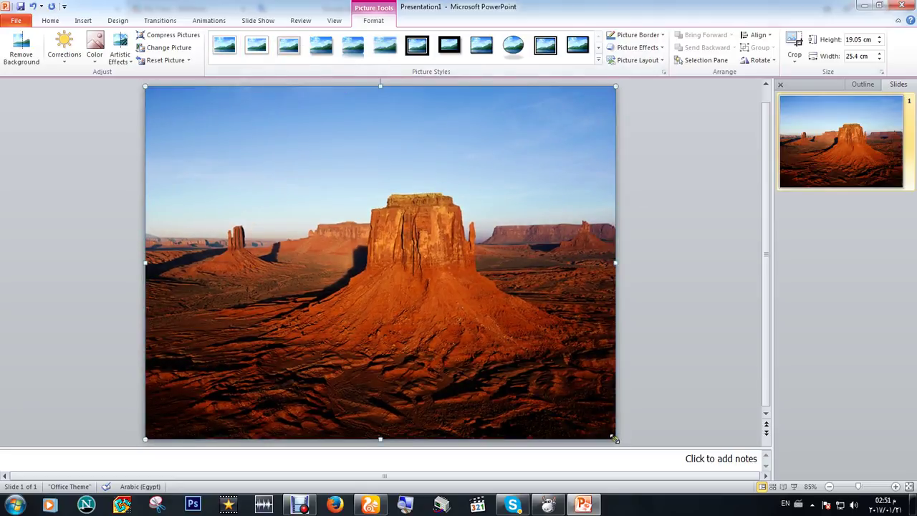
Resize the Desert picture to about 15.9 cm wide at full slide height, leaving the slide's right part empty.
{"action": "left_click_drag", "start_coordinate": [614, 439], "coordinate": [293, 373]}
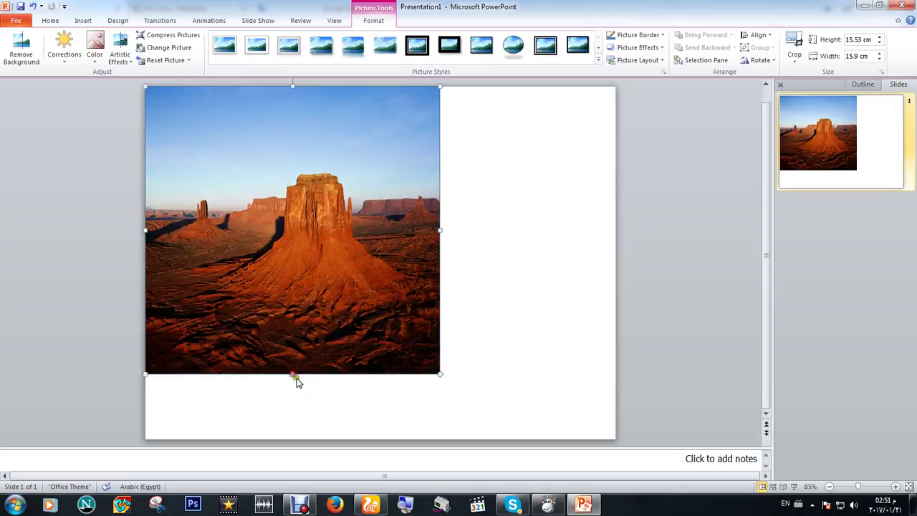
{"action": "left_click", "coordinate": [296, 381]}
{"action": "left_click", "coordinate": [303, 327]}
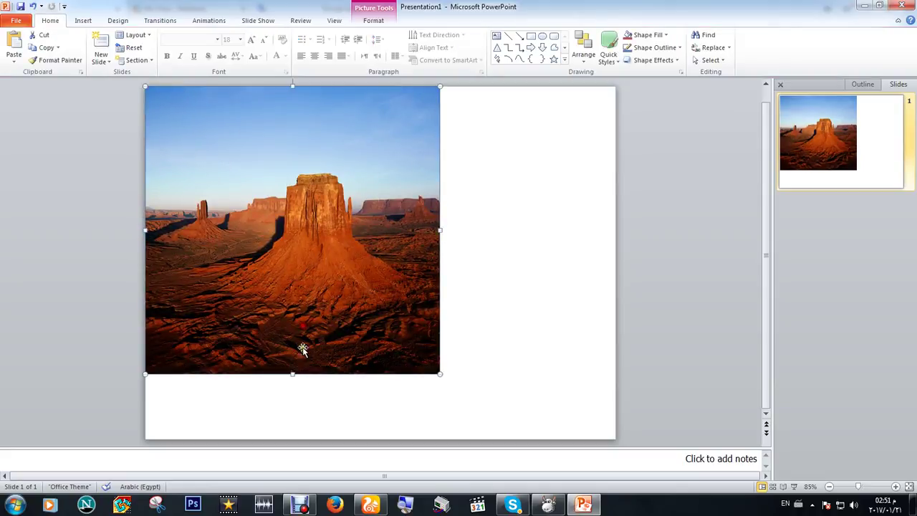
{"action": "left_click_drag", "start_coordinate": [293, 374], "coordinate": [293, 439]}
{"action": "left_click", "coordinate": [501, 183]}
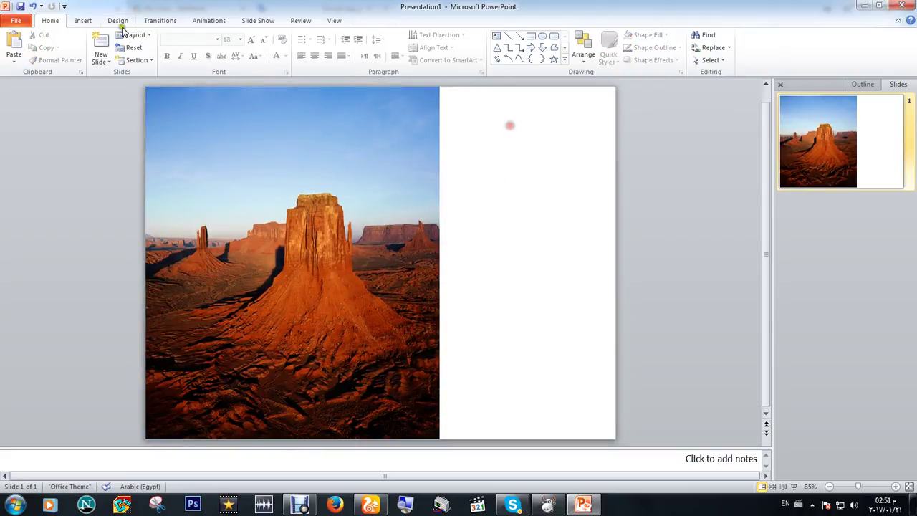
Add outlined WordArt reading "This is nice" and place it in the empty area beside the Desert picture.
{"action": "left_click", "coordinate": [90, 22]}
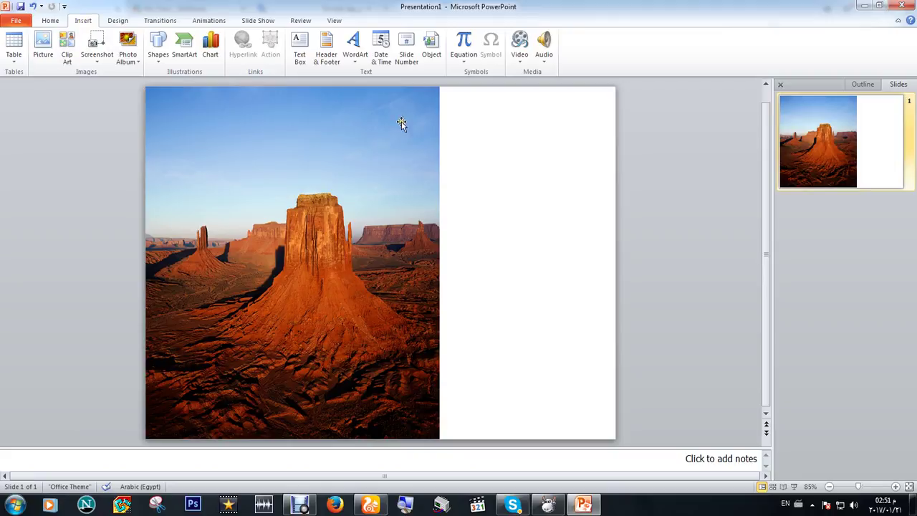
{"action": "left_click", "coordinate": [354, 45]}
{"action": "left_click", "coordinate": [387, 107]}
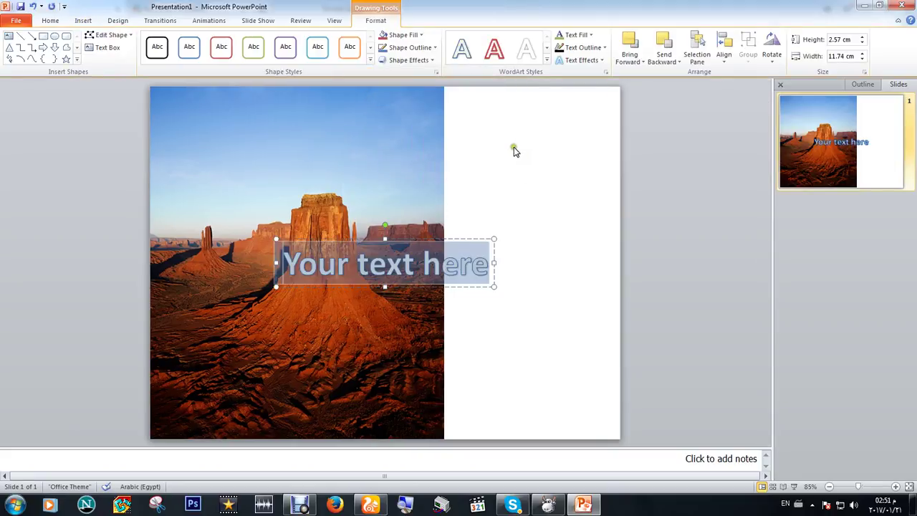
{"action": "type", "text": "This "}
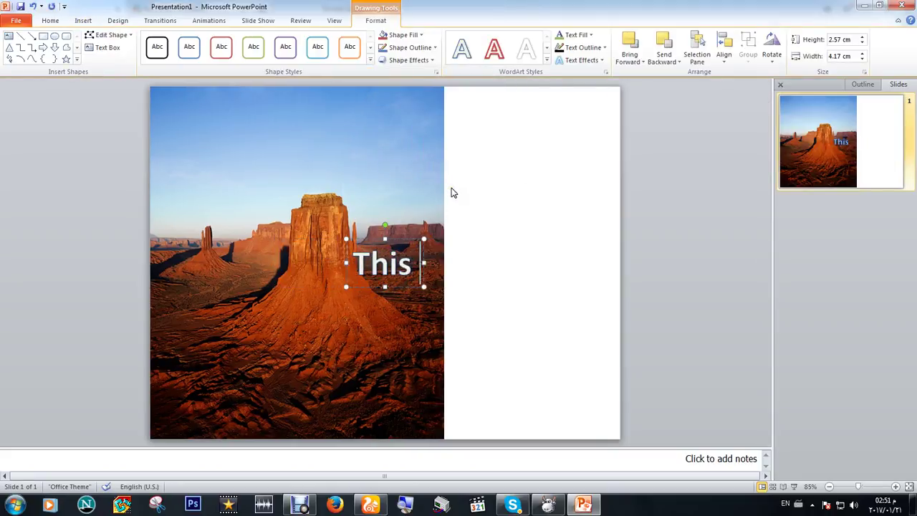
{"action": "type", "text": "is nice"}
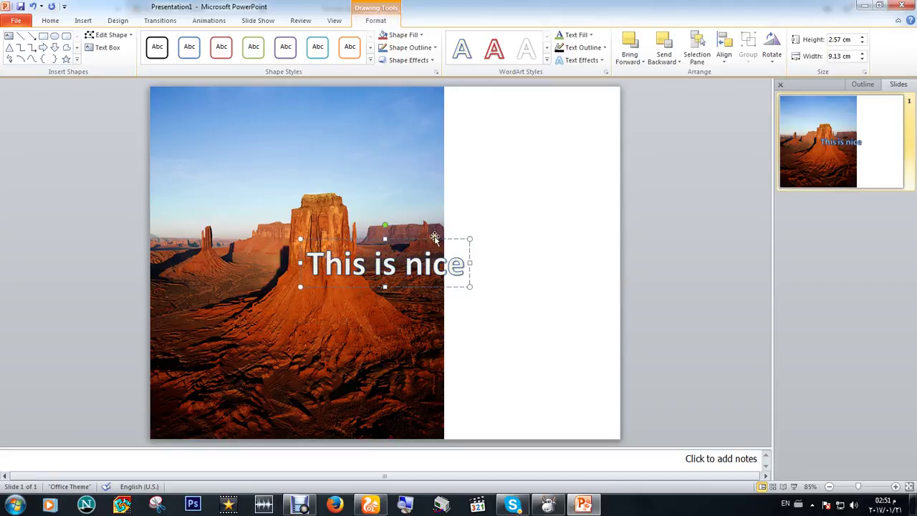
{"action": "left_click_drag", "start_coordinate": [444, 237], "coordinate": [588, 123]}
{"action": "left_click", "coordinate": [551, 224]}
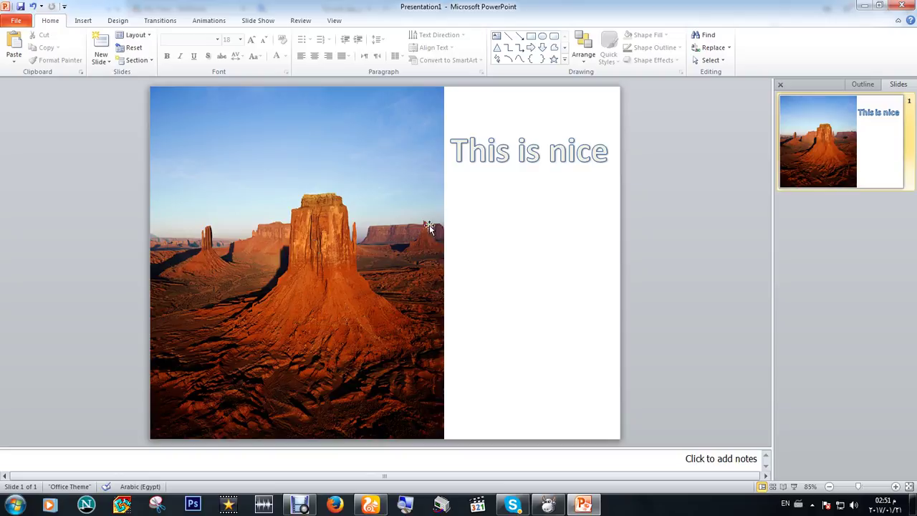
Delete the WordArt text "This is nice" from the slide.
{"action": "triple_click", "coordinate": [477, 152]}
{"action": "key", "text": "Delete"}
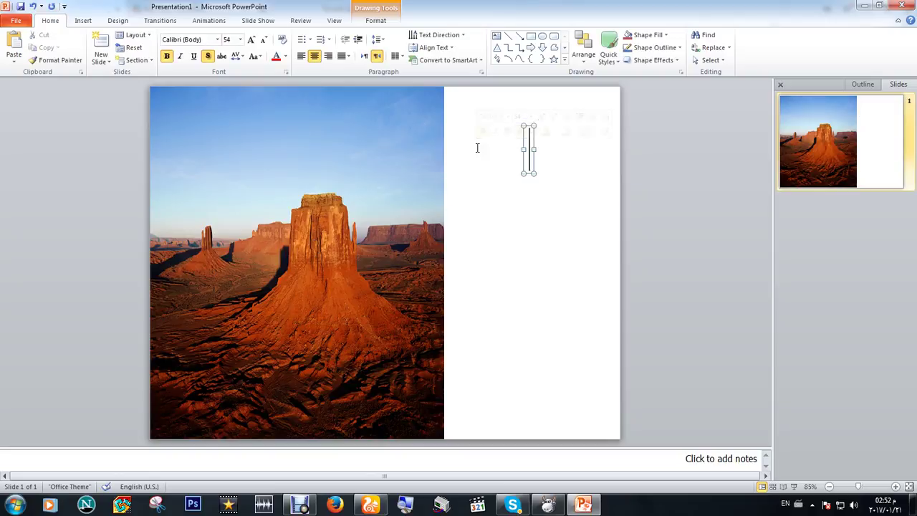
{"action": "left_click", "coordinate": [522, 238]}
Preview the English picture stored on the desktop, and delete the Desert picture from the slide back in PowerPoint.
{"action": "key", "text": "super+d"}
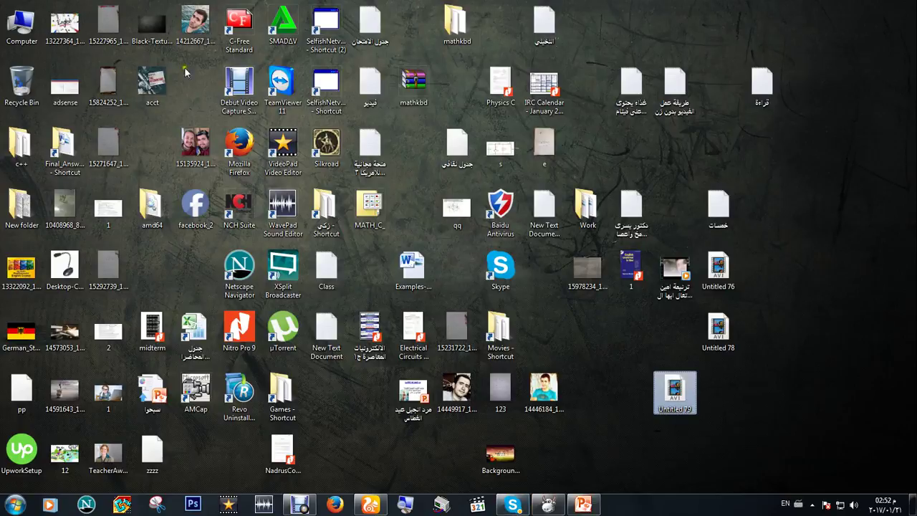
{"action": "double_click", "coordinate": [57, 29]}
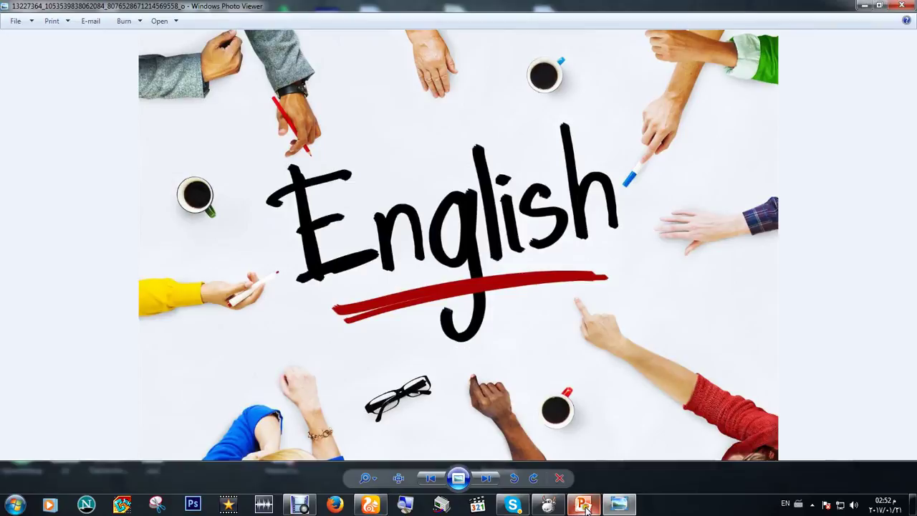
{"action": "left_click", "coordinate": [583, 505]}
{"action": "key", "text": "Delete"}
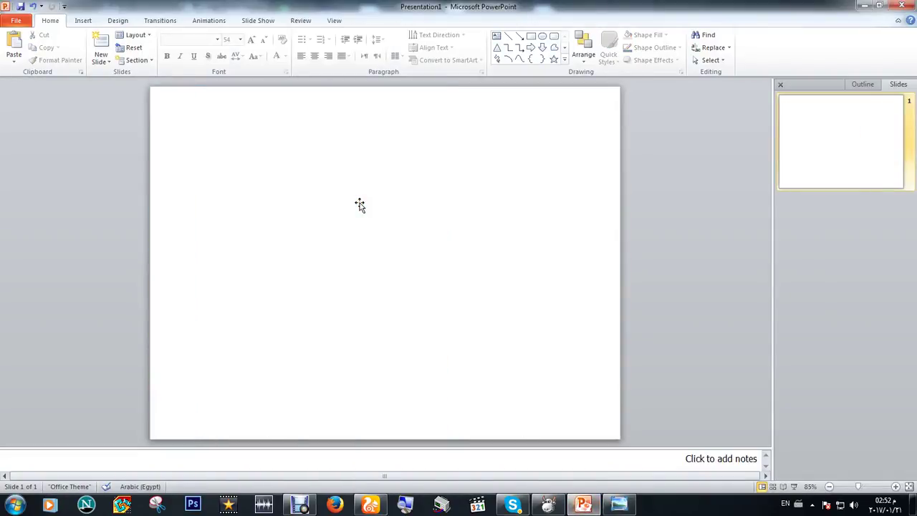
Bring the English picture from the desktop straight onto the slide by working in a reduced PowerPoint window, and maximize the window again.
{"action": "double_click", "coordinate": [370, 5]}
{"action": "left_click_drag", "start_coordinate": [409, 88], "coordinate": [526, 90]}
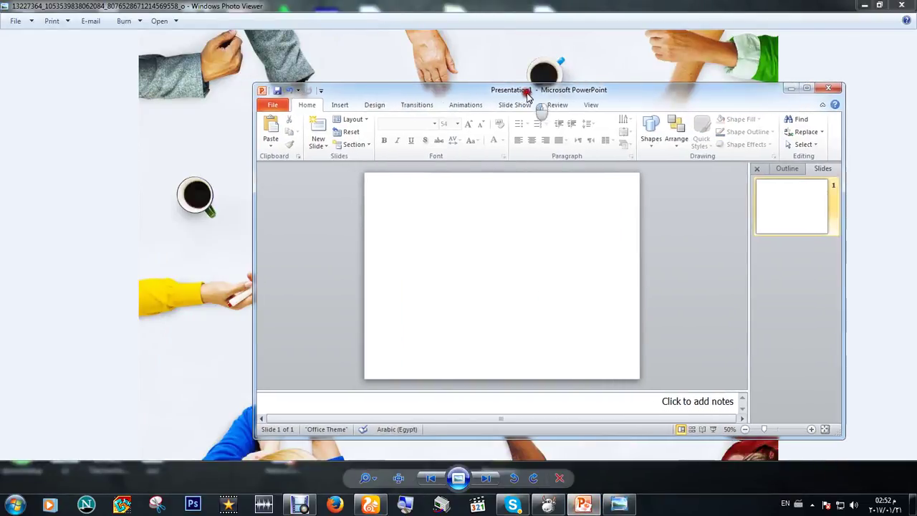
{"action": "left_click", "coordinate": [900, 5]}
{"action": "left_click", "coordinate": [65, 31]}
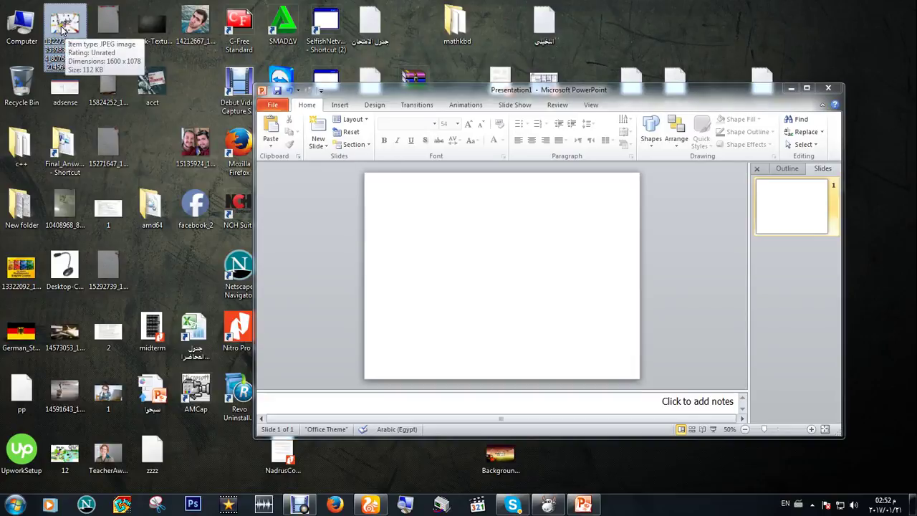
{"action": "left_click_drag", "start_coordinate": [63, 29], "coordinate": [461, 263]}
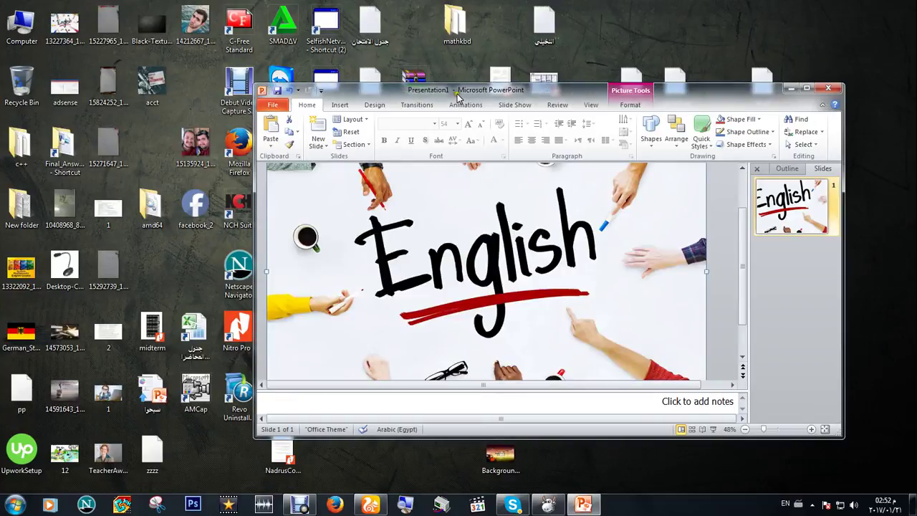
{"action": "double_click", "coordinate": [458, 93]}
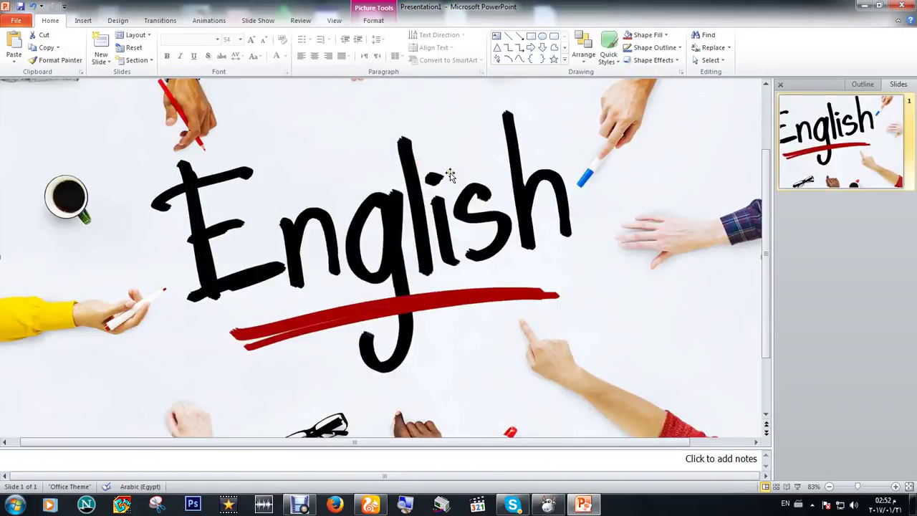
Reduce the oversized English picture from its upper and left edges and align it with the slide's left edge.
{"action": "scroll", "coordinate": [450, 175], "scroll_direction": "up", "scroll_amount": 3}
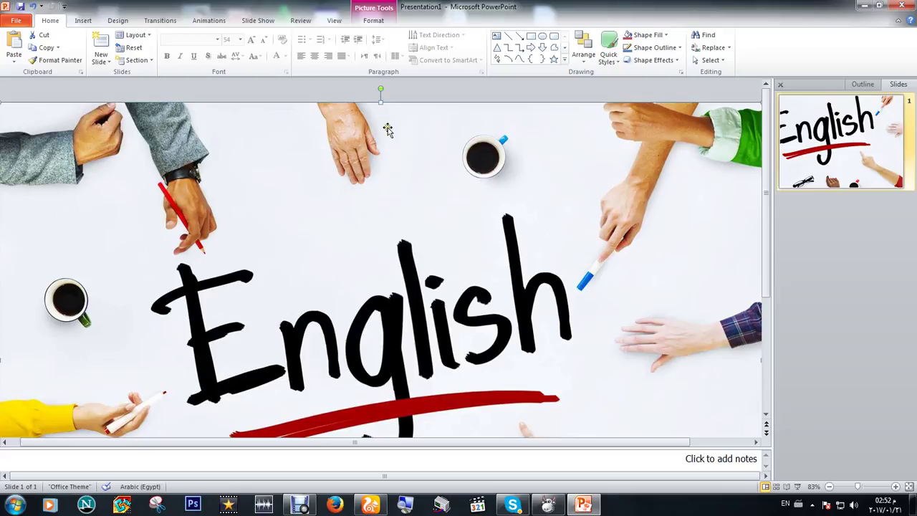
{"action": "left_click_drag", "start_coordinate": [380, 103], "coordinate": [401, 214]}
{"action": "left_click_drag", "start_coordinate": [340, 445], "coordinate": [229, 459]}
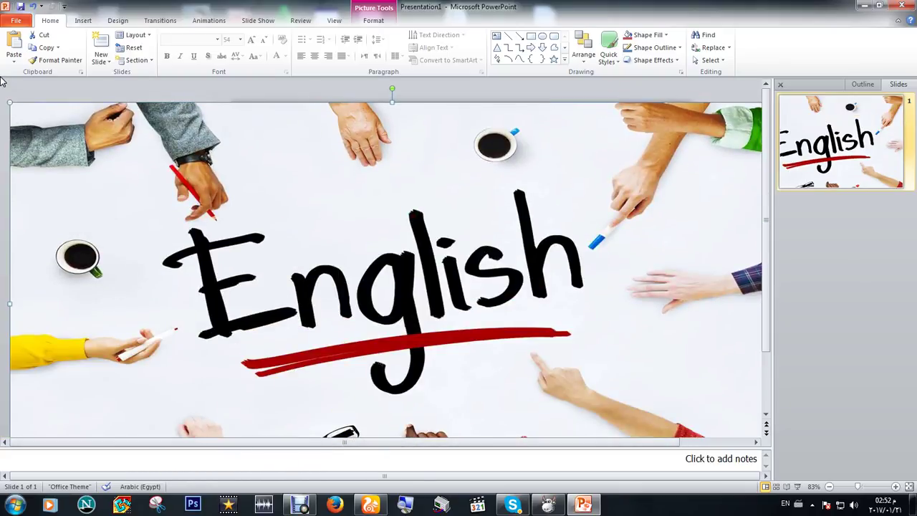
{"action": "left_click_drag", "start_coordinate": [130, 154], "coordinate": [308, 230]}
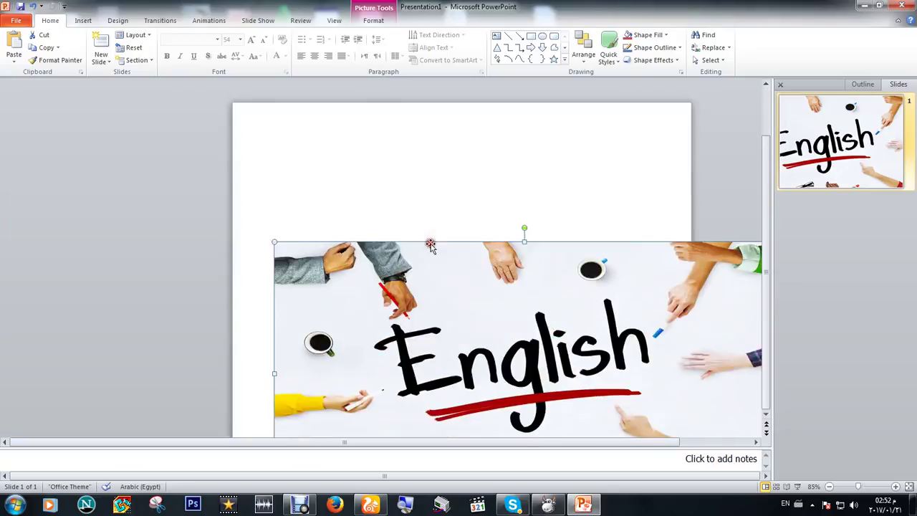
{"action": "left_click_drag", "start_coordinate": [430, 261], "coordinate": [388, 260]}
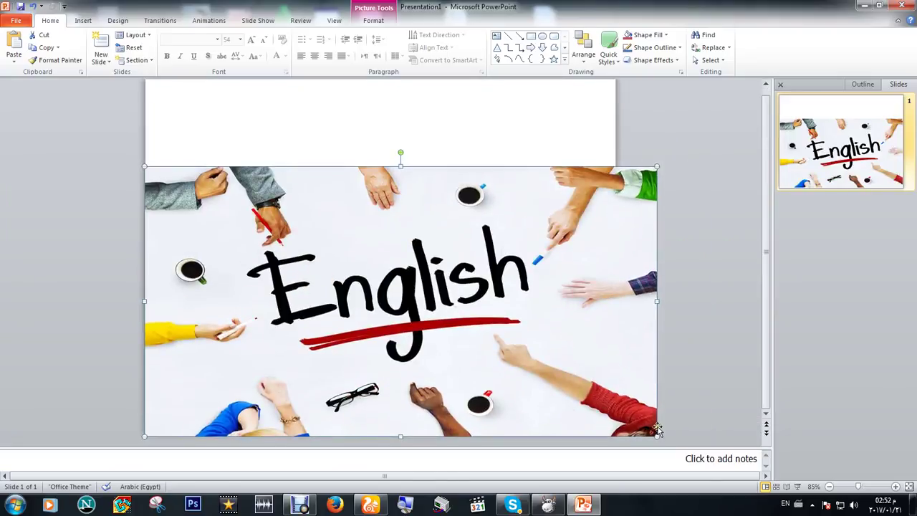
Fit the English picture into the slide's upper-left corner at about three quarters of the slide's width and over half its height.
{"action": "left_click_drag", "start_coordinate": [656, 435], "coordinate": [487, 351]}
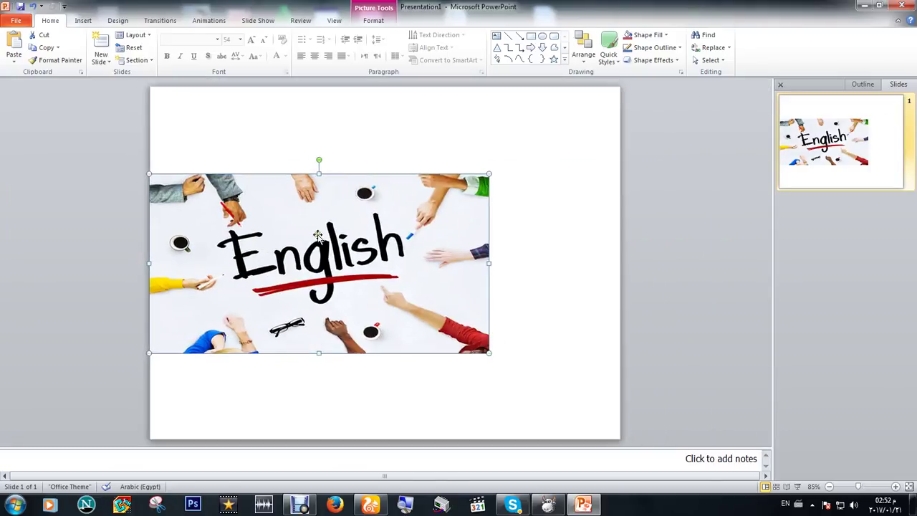
{"action": "left_click_drag", "start_coordinate": [318, 235], "coordinate": [316, 149]}
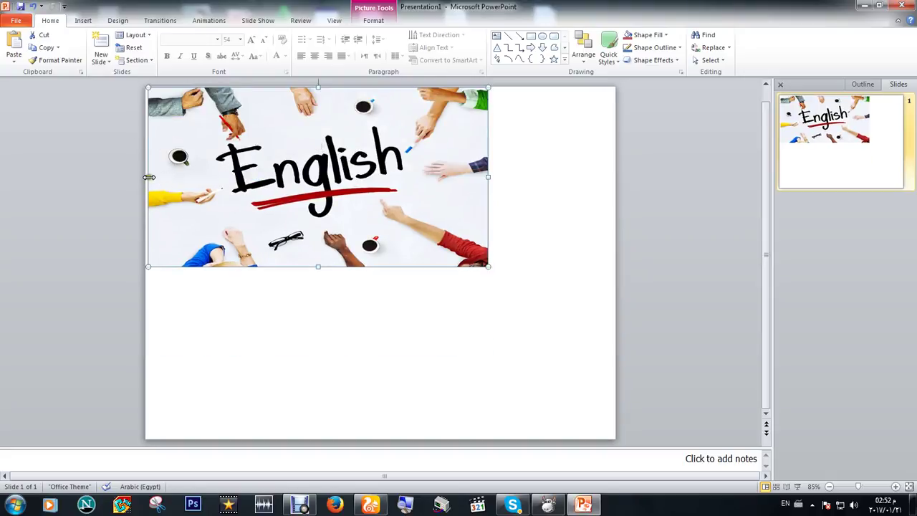
{"action": "left_click_drag", "start_coordinate": [149, 177], "coordinate": [145, 177]}
{"action": "left_click", "coordinate": [256, 303]}
{"action": "left_click", "coordinate": [302, 178]}
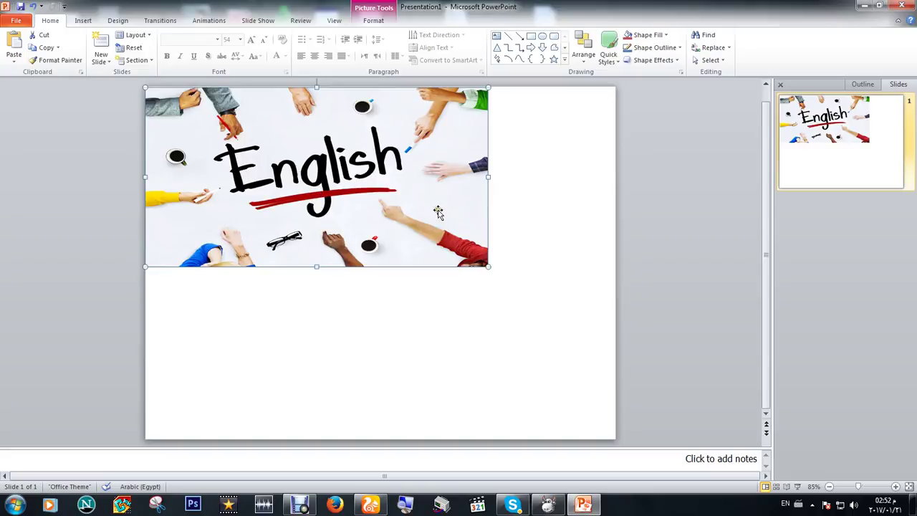
{"action": "left_click", "coordinate": [88, 22]}
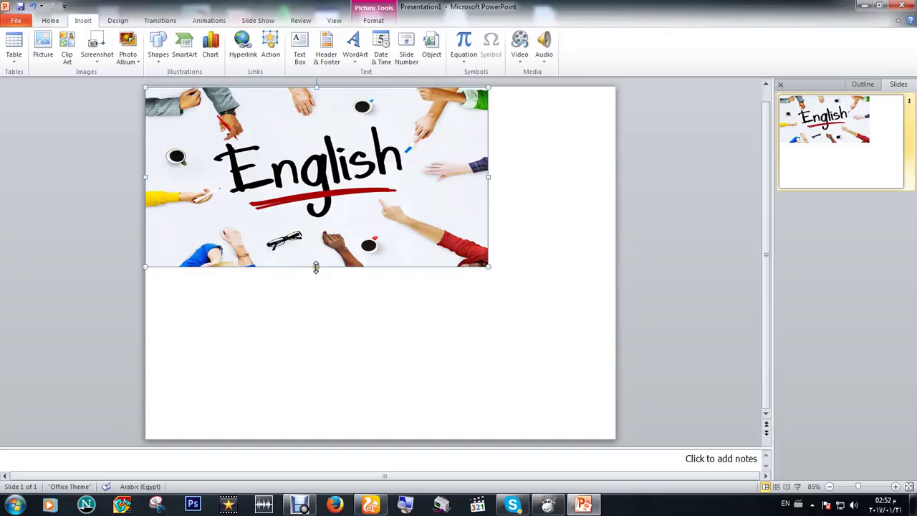
{"action": "left_click_drag", "start_coordinate": [316, 267], "coordinate": [322, 307]}
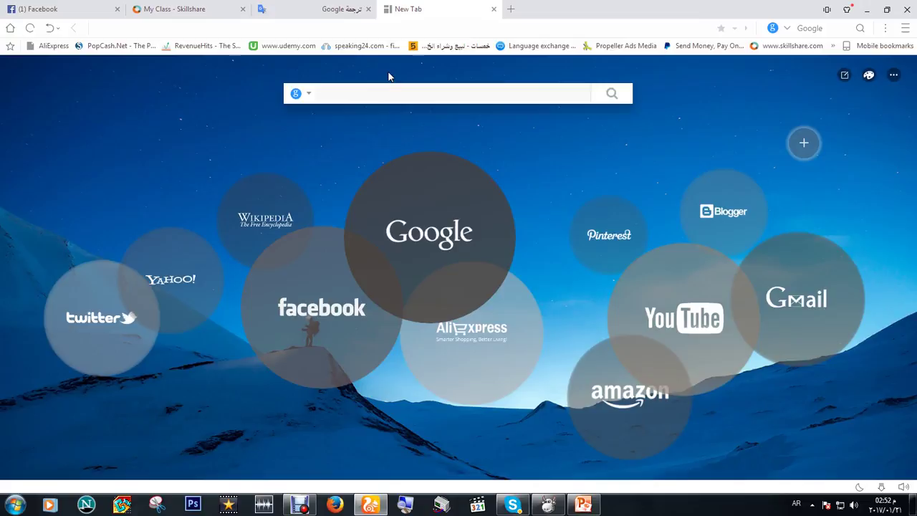
Search Google for "cats" in the browser, and delete the English picture from the slide in PowerPoint.
{"action": "type", "text": "cats"}
{"action": "key", "text": "Return"}
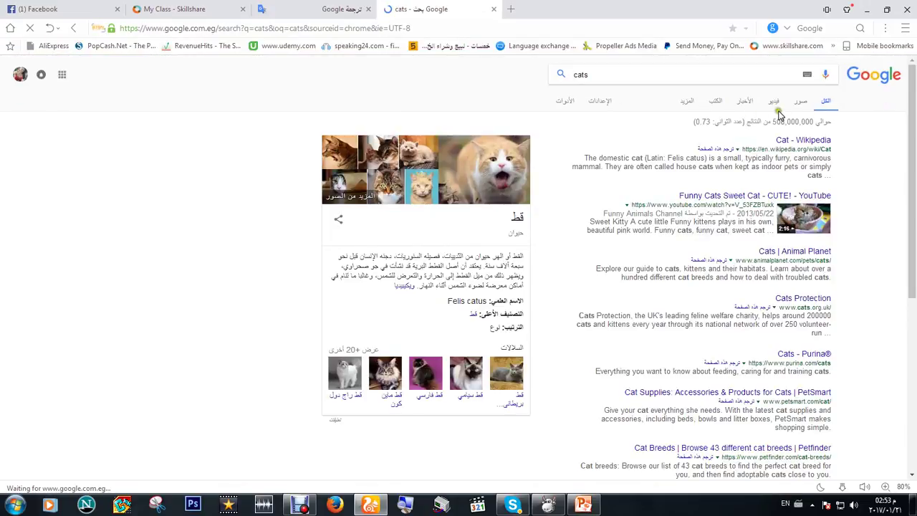
{"action": "left_click", "coordinate": [408, 195]}
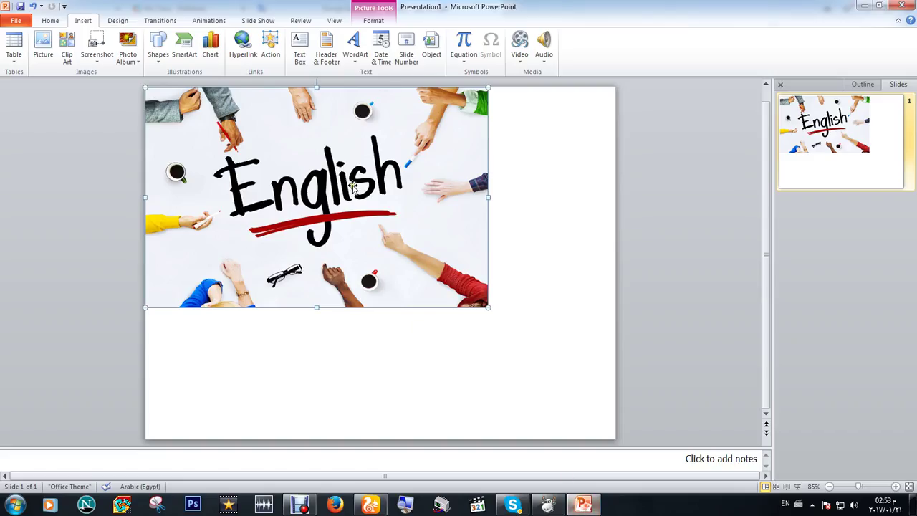
{"action": "key", "text": "Delete"}
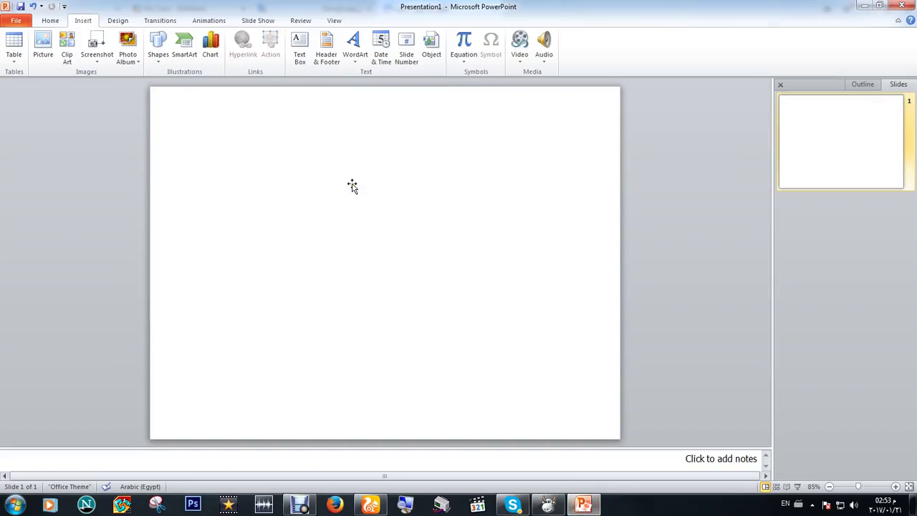
Copy the enlarged image of the kitten on a laptop from the browser's Google results and paste it onto the empty PowerPoint slide.
{"action": "left_click", "coordinate": [370, 504]}
{"action": "right_click", "coordinate": [545, 204]}
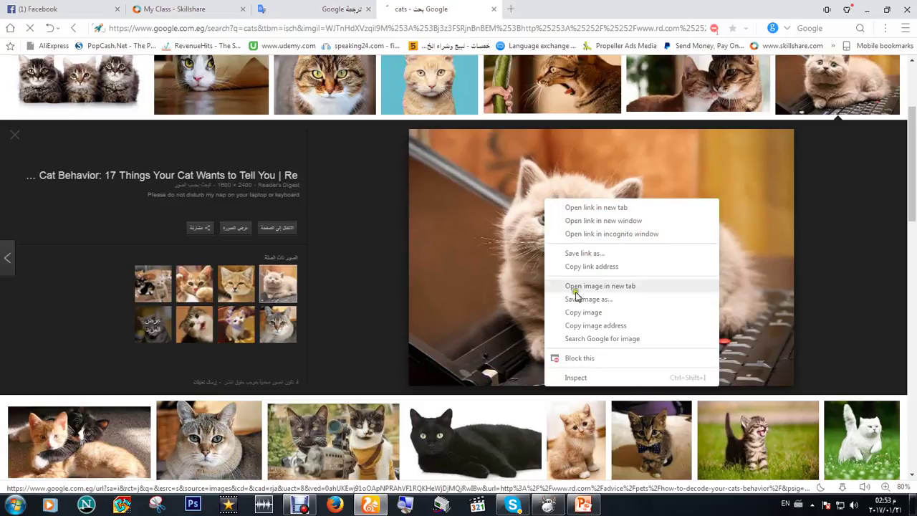
{"action": "left_click", "coordinate": [583, 312]}
{"action": "left_click", "coordinate": [584, 505]}
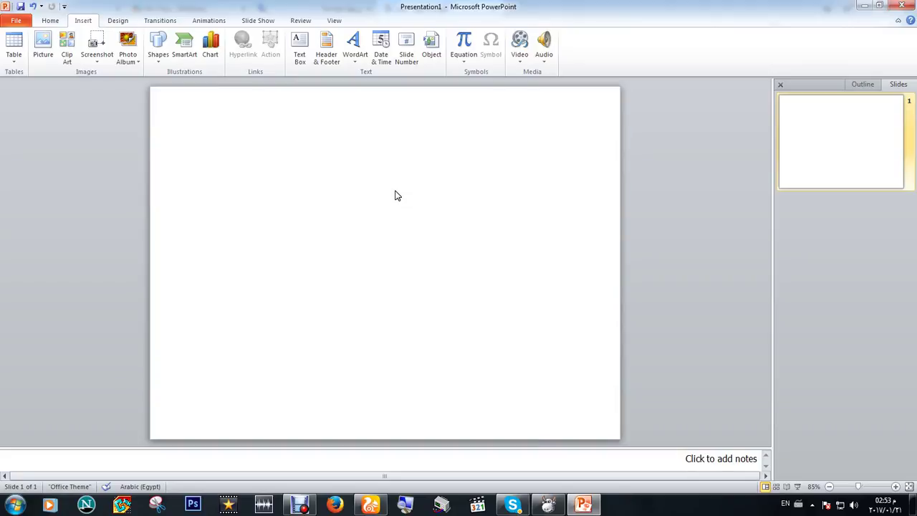
{"action": "key", "text": "ctrl+v"}
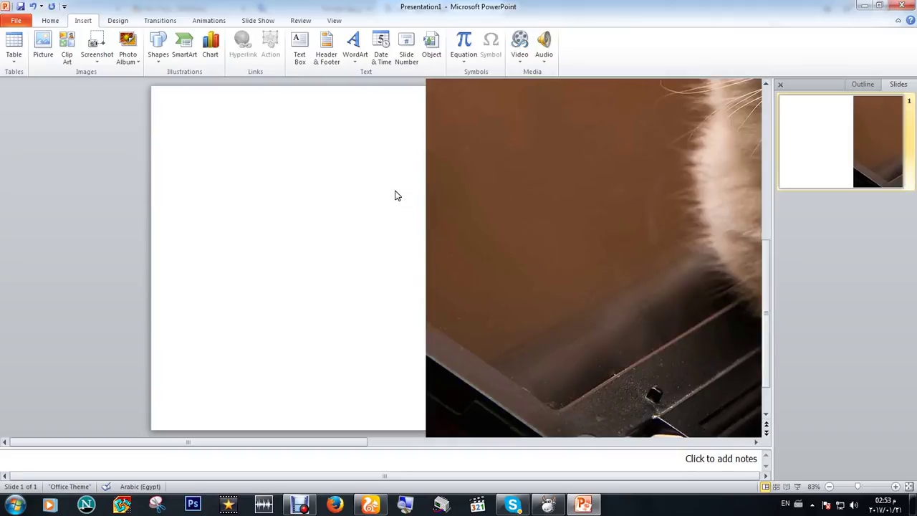
Move the oversized kitten picture to expose its upper-left corner, reduce it from that corner, and bring it back near the slide's upper-left area.
{"action": "left_click_drag", "start_coordinate": [500, 156], "coordinate": [386, 282]}
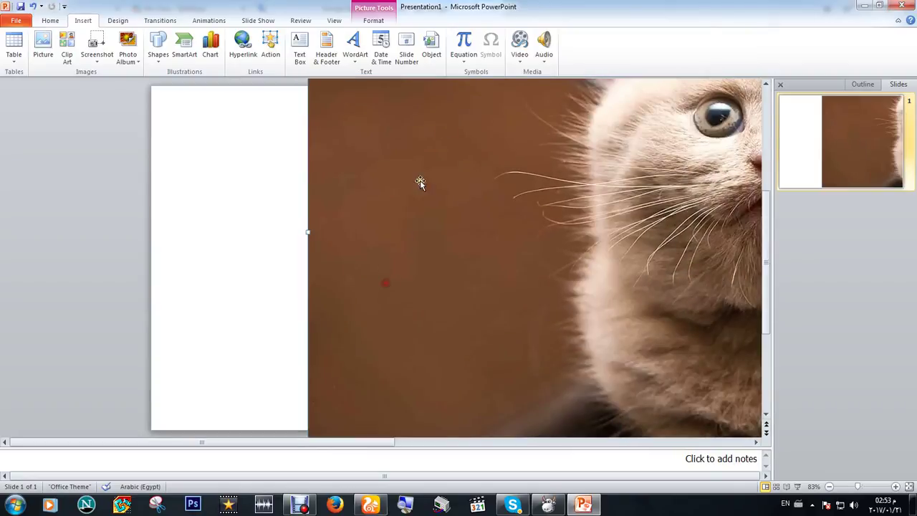
{"action": "left_click_drag", "start_coordinate": [508, 143], "coordinate": [425, 237]}
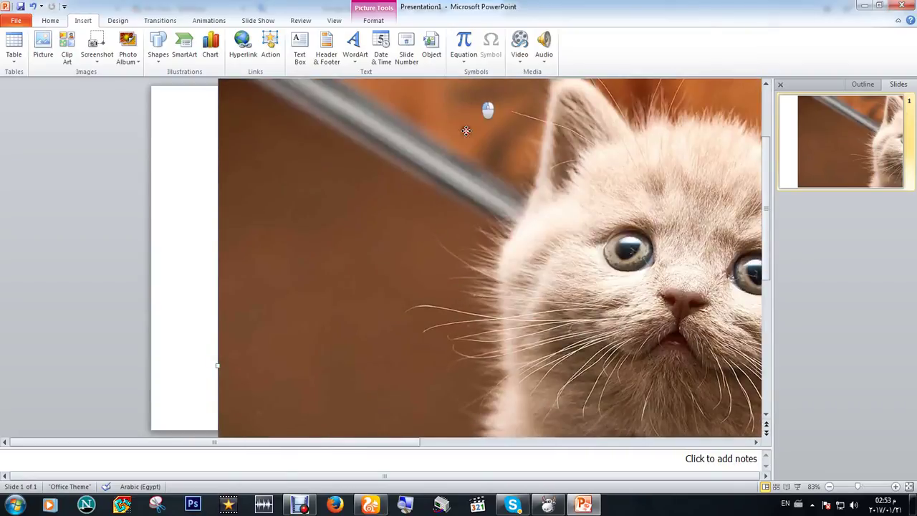
{"action": "left_click_drag", "start_coordinate": [480, 96], "coordinate": [439, 211]}
{"action": "left_click_drag", "start_coordinate": [179, 96], "coordinate": [558, 304]}
{"action": "left_click_drag", "start_coordinate": [609, 344], "coordinate": [333, 155]}
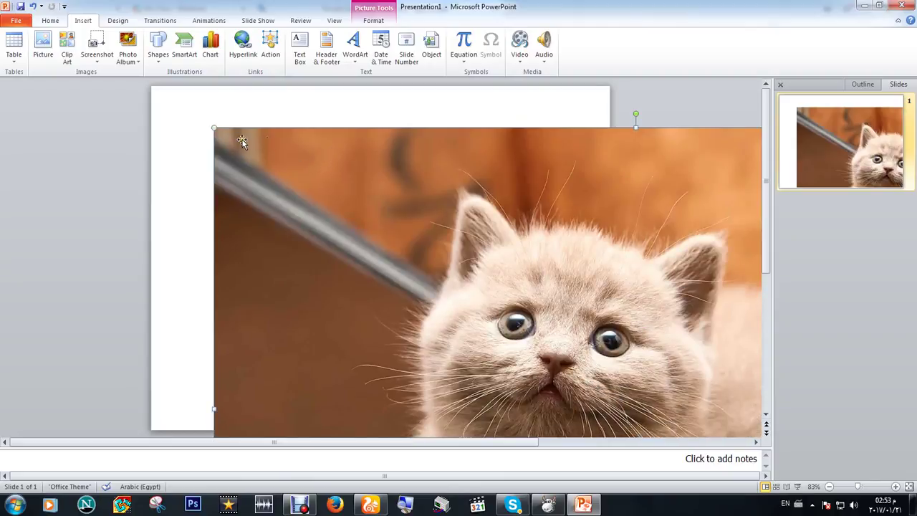
Reduce the kitten picture to nearly the slide's width and place it in the slide's upper-left corner.
{"action": "left_click_drag", "start_coordinate": [214, 127], "coordinate": [296, 145]}
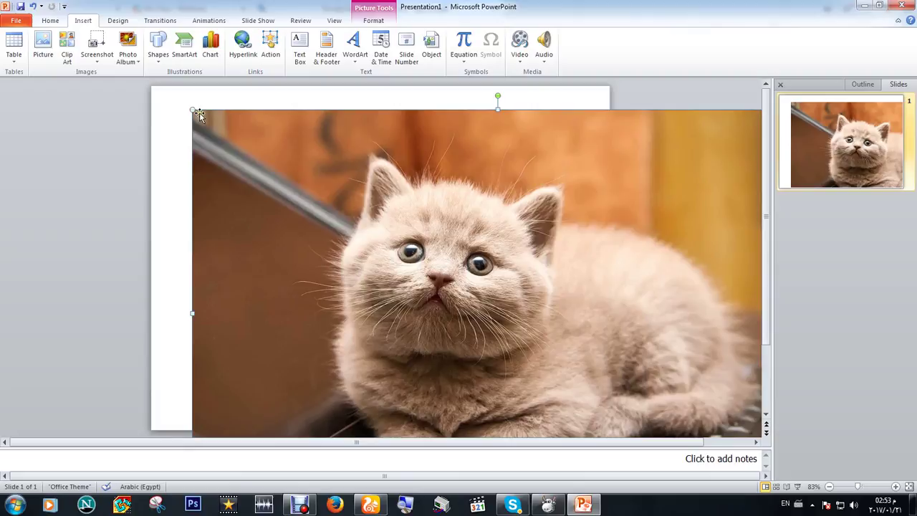
{"action": "left_click_drag", "start_coordinate": [190, 108], "coordinate": [238, 148]}
{"action": "left_click_drag", "start_coordinate": [329, 185], "coordinate": [317, 164]}
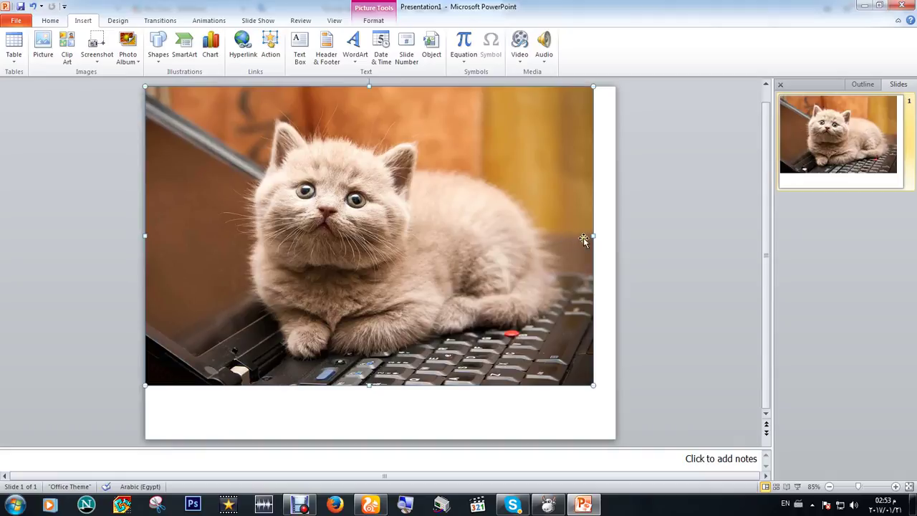
Delete the kitten picture, revisit the browser, and paste the kitten onto the slide again with the Picture paste option.
{"action": "key", "text": "Delete"}
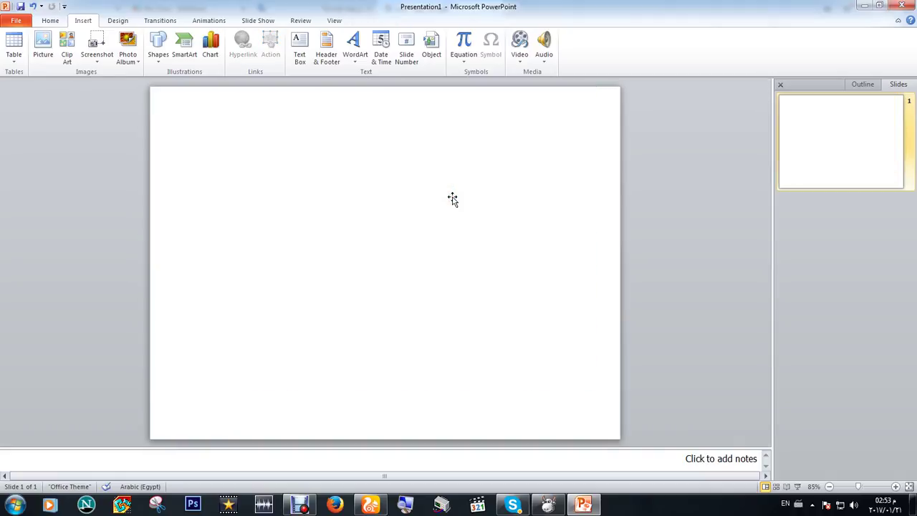
{"action": "left_click", "coordinate": [370, 505]}
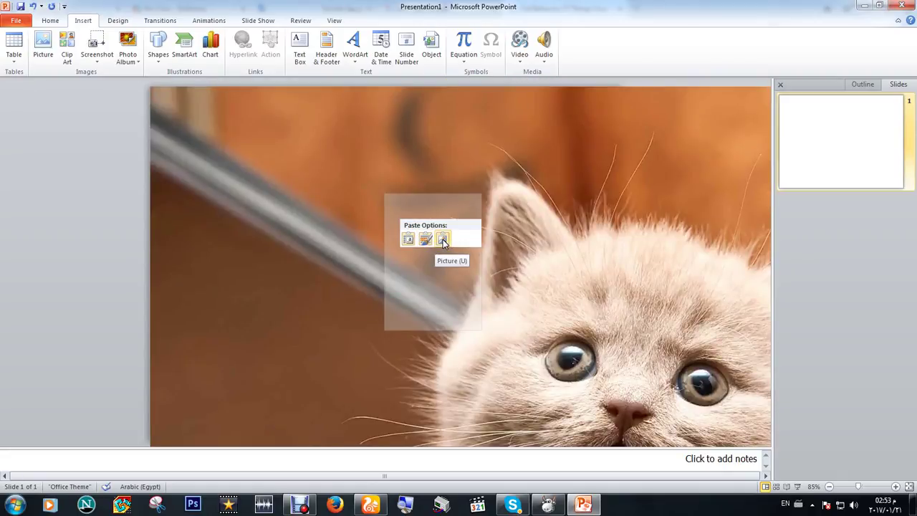
{"action": "left_click", "coordinate": [443, 240]}
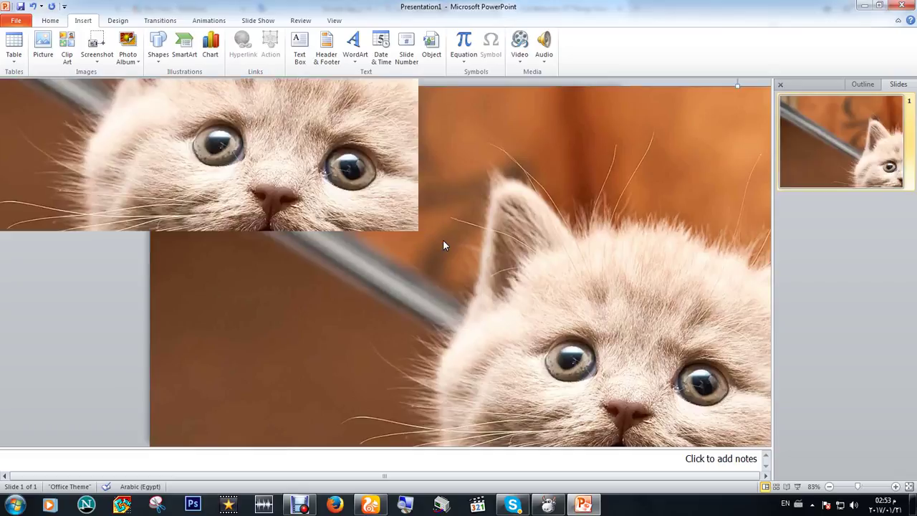
Shift the newly pasted kitten picture to expose its upper-left corner and begin reducing its size from that corner.
{"action": "scroll", "coordinate": [380, 193], "scroll_direction": "up", "scroll_amount": 3}
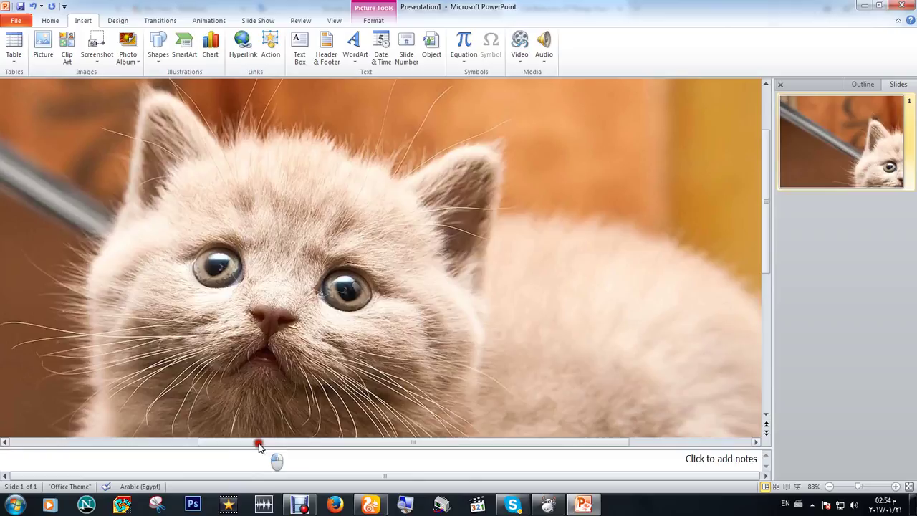
{"action": "left_click_drag", "start_coordinate": [257, 442], "coordinate": [162, 442]}
{"action": "scroll", "coordinate": [190, 148], "scroll_direction": "up", "scroll_amount": 2}
{"action": "scroll", "coordinate": [190, 147], "scroll_direction": "up", "scroll_amount": 1}
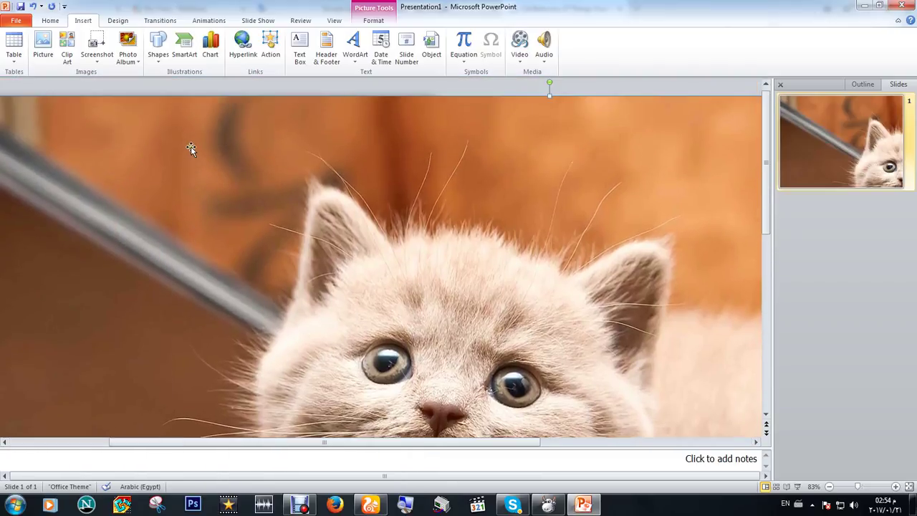
{"action": "left_click_drag", "start_coordinate": [212, 155], "coordinate": [405, 182]}
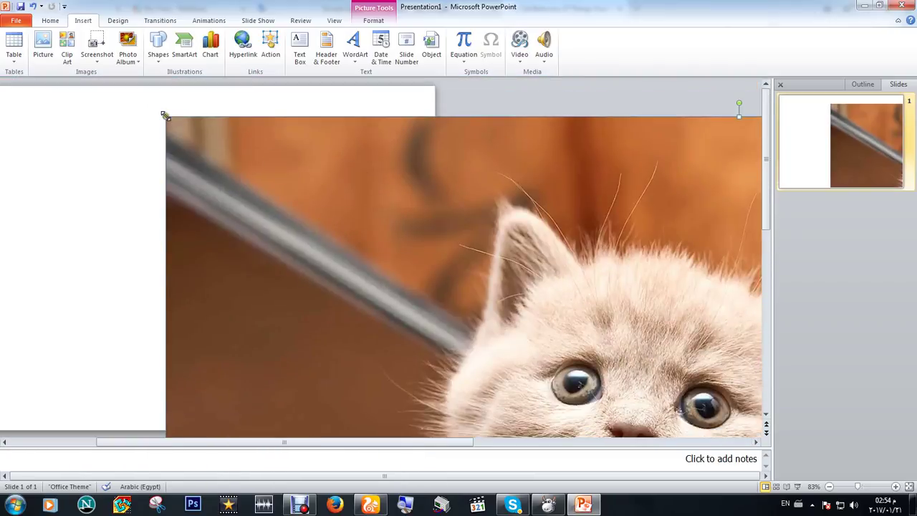
{"action": "left_click_drag", "start_coordinate": [165, 115], "coordinate": [232, 107]}
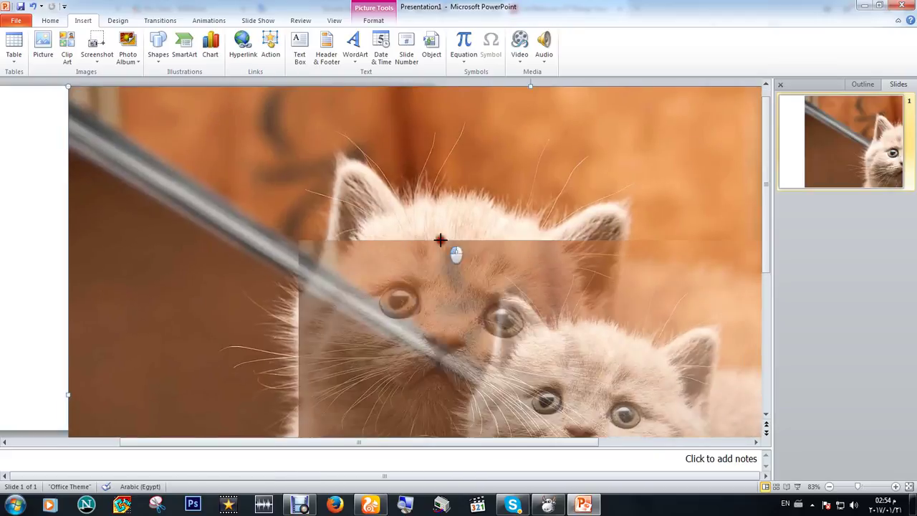
Reduce the kitten picture further until it is slightly wider than the slide, and align it with the slide's left edge.
{"action": "left_click_drag", "start_coordinate": [439, 239], "coordinate": [438, 239]}
{"action": "left_click_drag", "start_coordinate": [466, 300], "coordinate": [215, 179]}
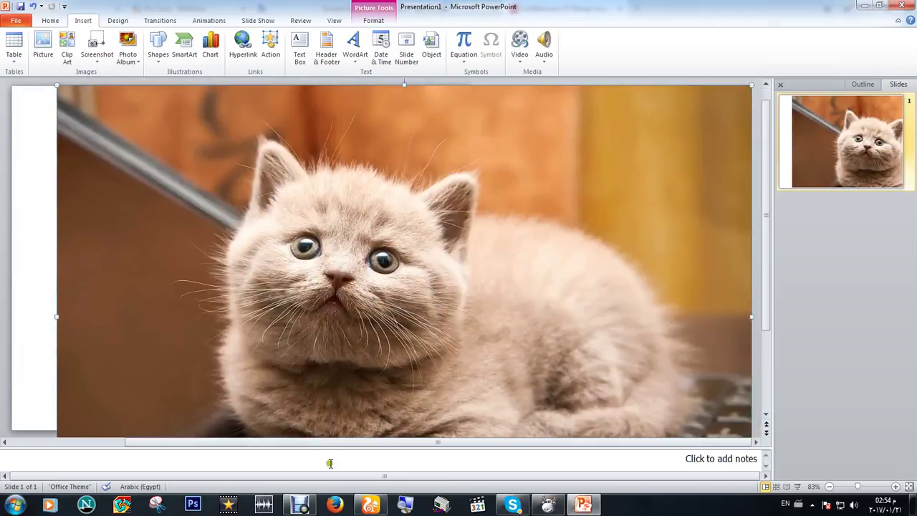
{"action": "left_click_drag", "start_coordinate": [318, 445], "coordinate": [283, 440]}
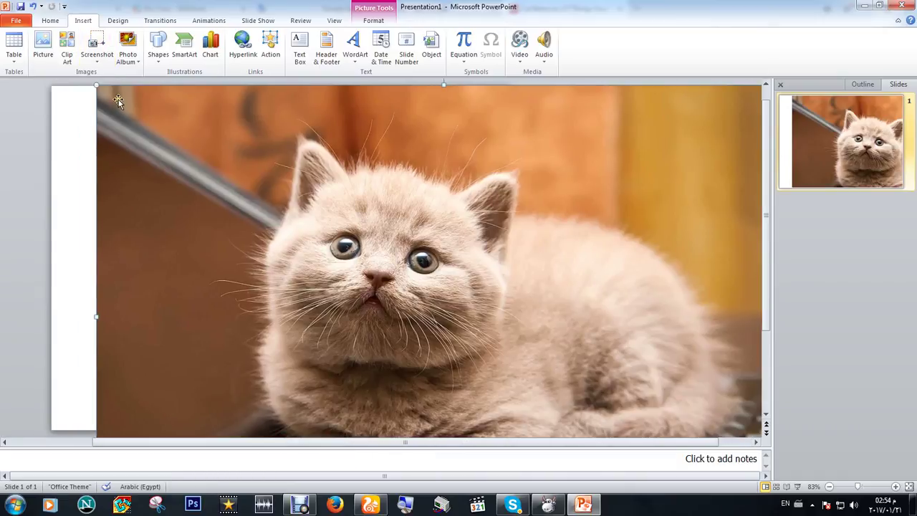
{"action": "left_click_drag", "start_coordinate": [97, 86], "coordinate": [242, 182]}
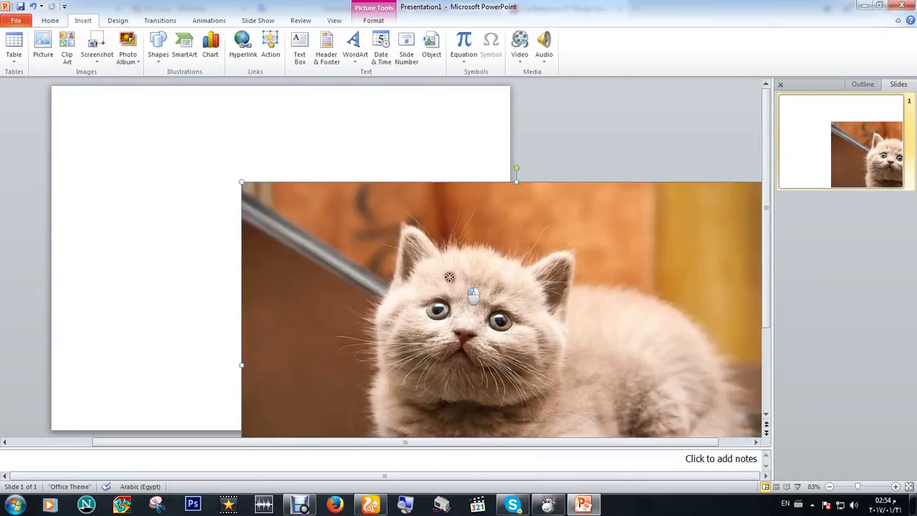
{"action": "left_click_drag", "start_coordinate": [402, 251], "coordinate": [268, 178]}
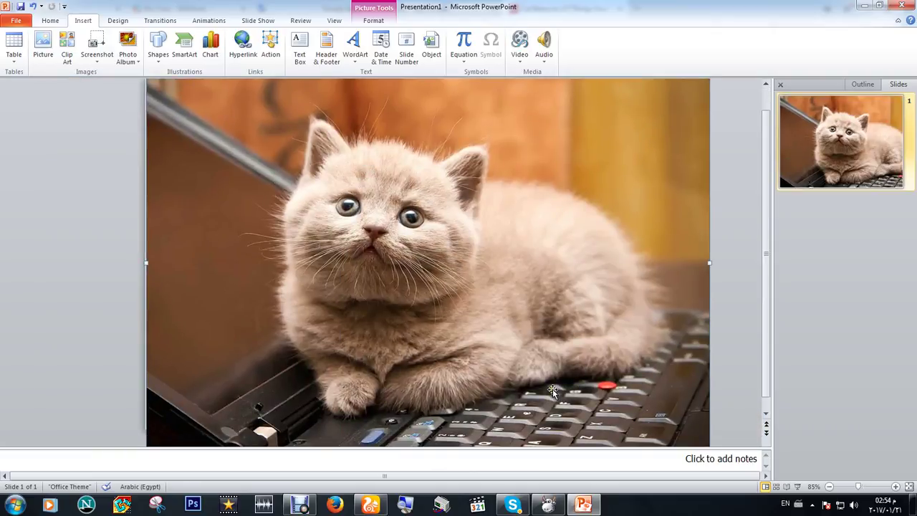